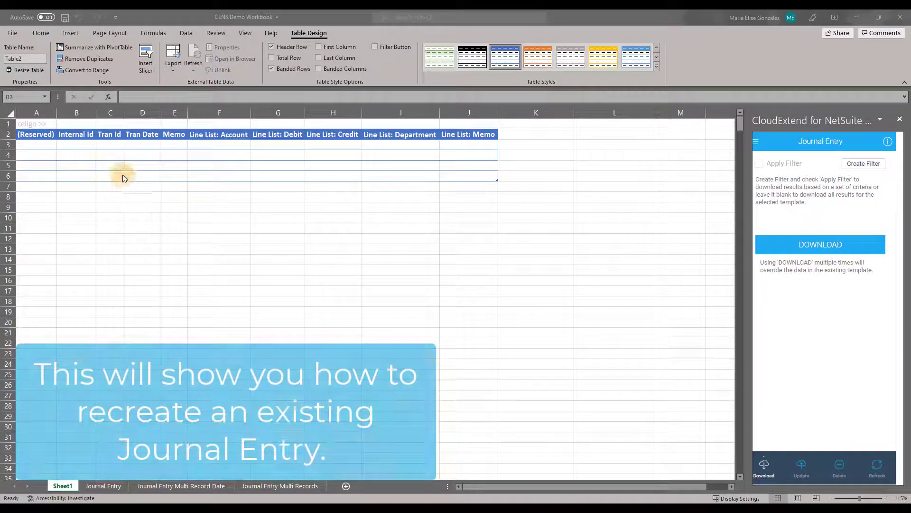
- Enter internal ID 99008 in the first row of the journal table and refresh that selected record from NetSuite
left_click(78, 144)
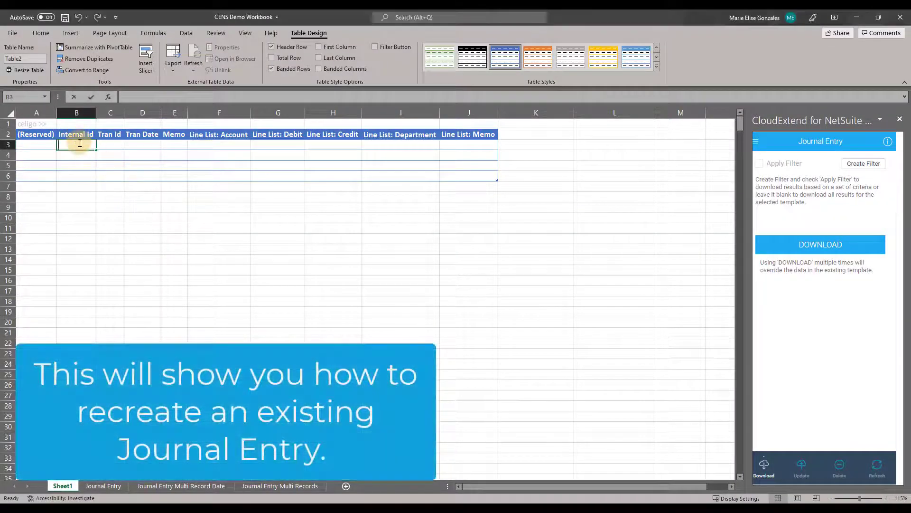
type("99008")
left_click(143, 207)
left_click(802, 463)
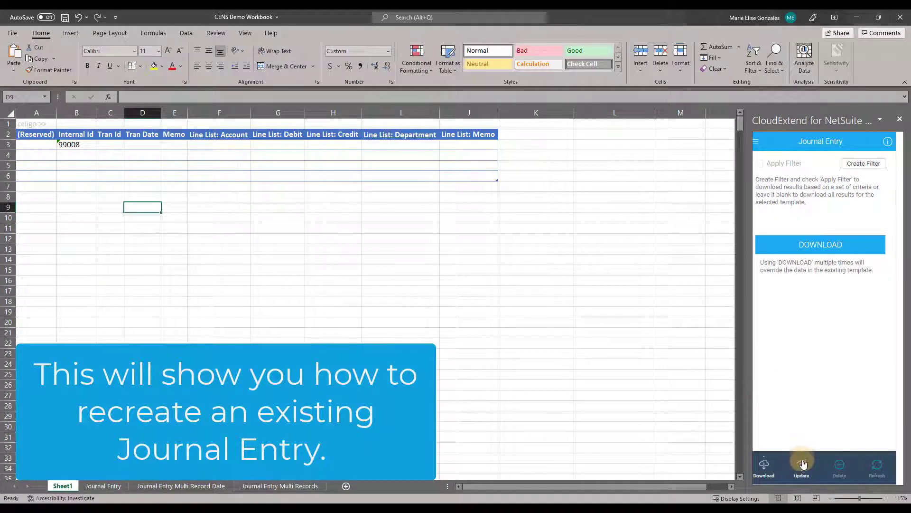
left_click(876, 464)
left_click(835, 240)
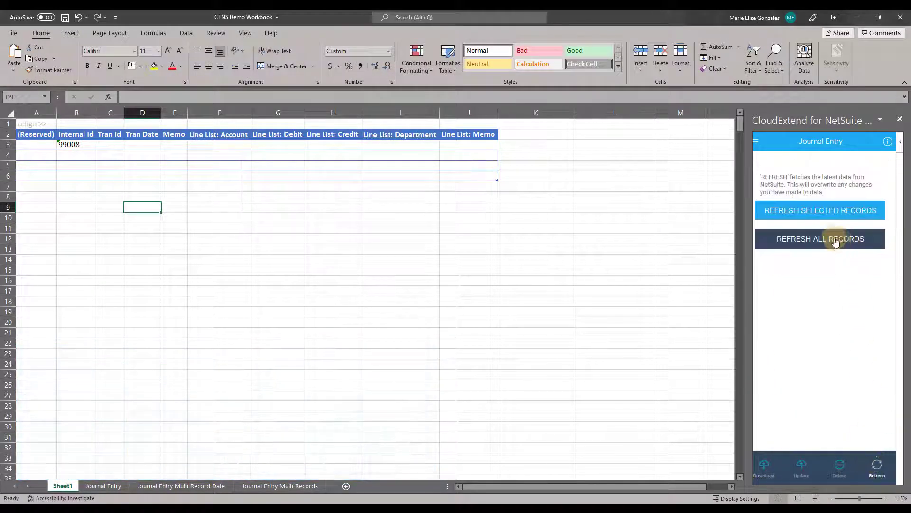
left_click(78, 144)
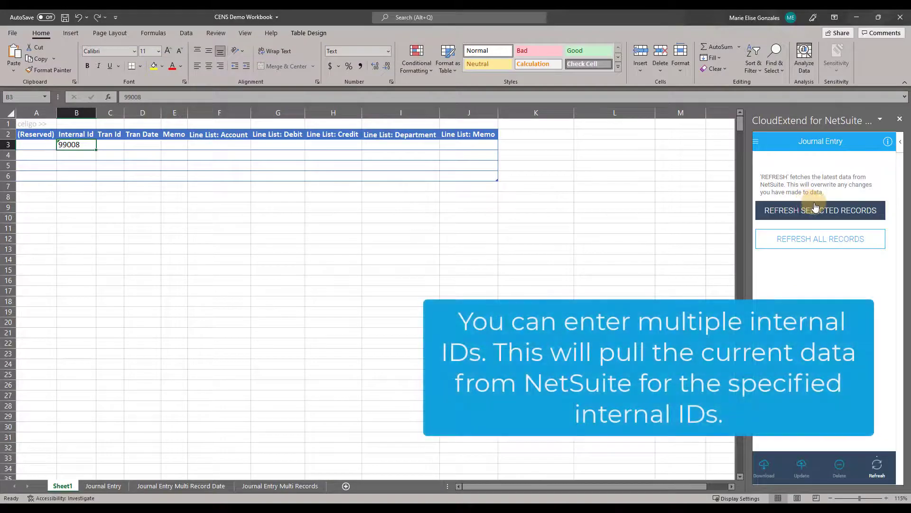
left_click(815, 209)
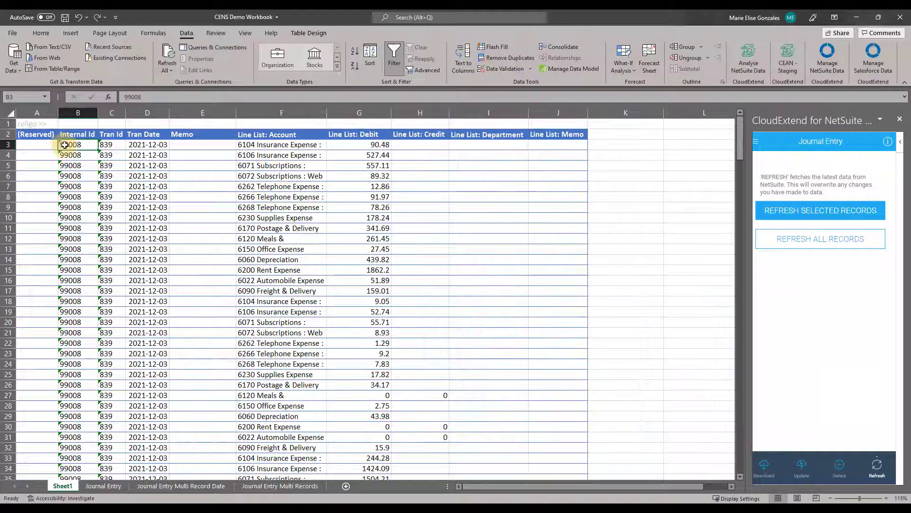
- Clear the Internal Id and Tran Id values from all the downloaded journal lines
left_click_drag(66, 146, 110, 402)
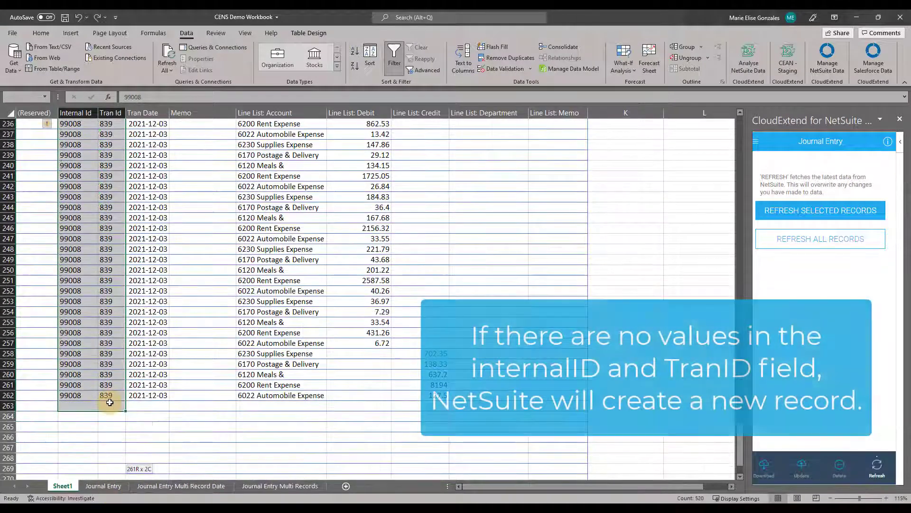
key("Delete")
scroll(110, 402, "up", 20)
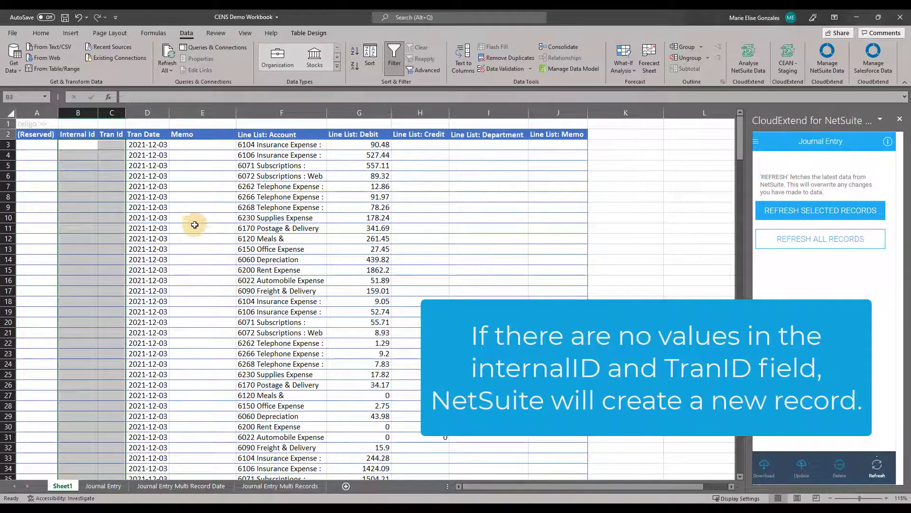
- Set the Tran Date to 2021-12-15 and the Memo to "This is a test" on every journal line
left_click(151, 149)
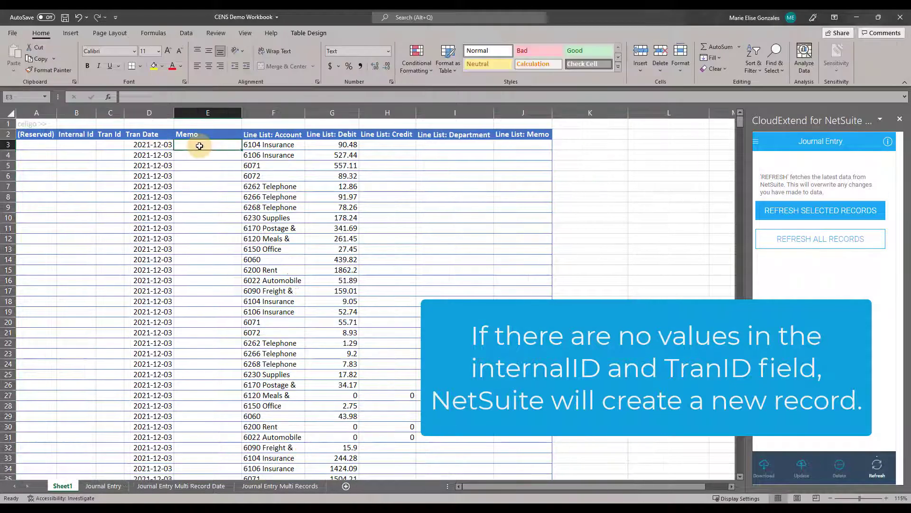
type("Test Upload")
key("Return")
left_click(199, 146)
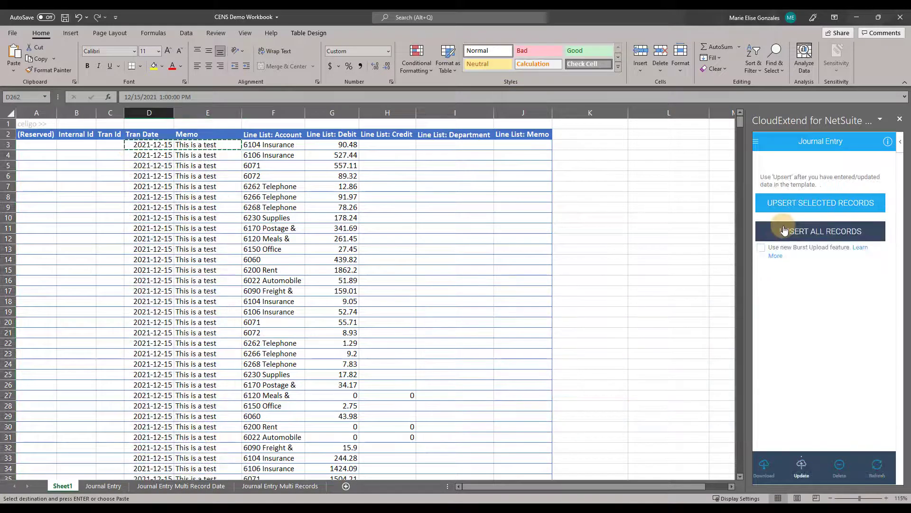
- Upsert all records to NetSuite and view the new 12/15/2021 journal from the NetSuite Journals list
left_click(784, 230)
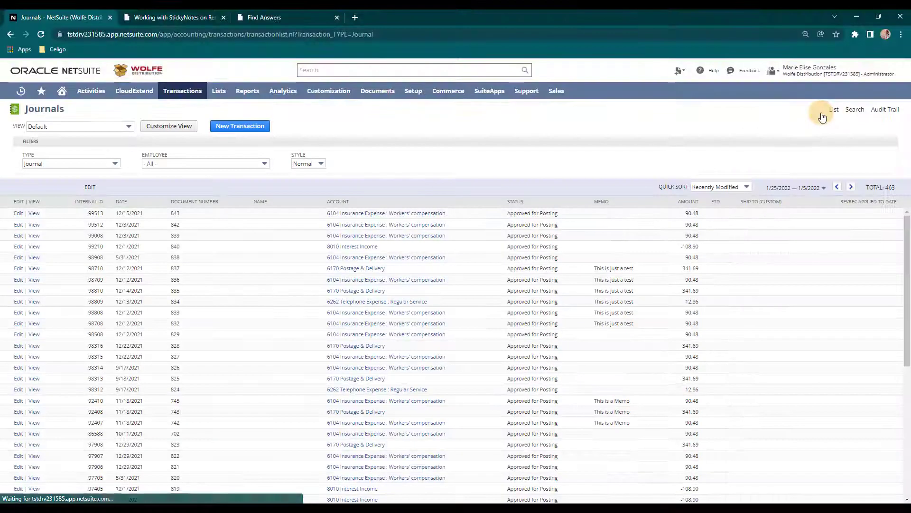
left_click(32, 214)
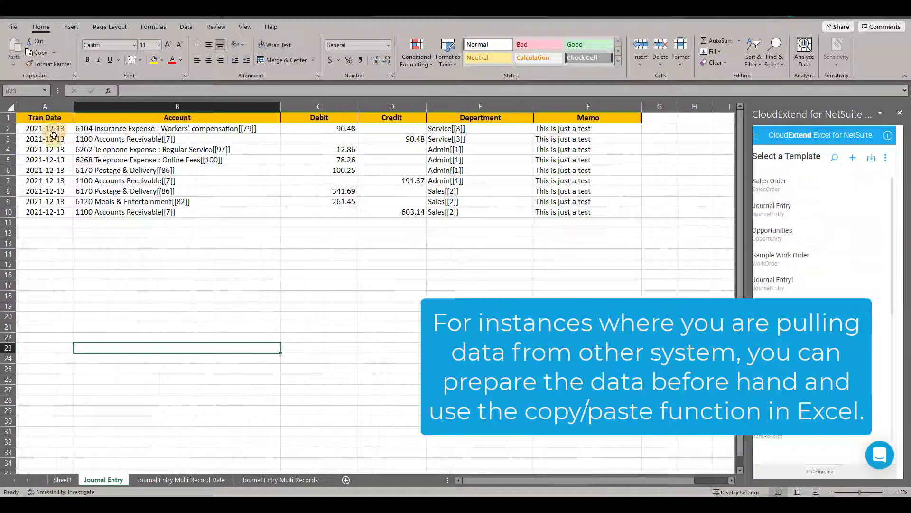
- Copy the 2021-12-13 transaction dates from the Journal Entry sheet into the Tran Date column on Sheet1
left_click_drag(45, 128, 67, 213)
key("ctrl+c")
left_click(62, 480)
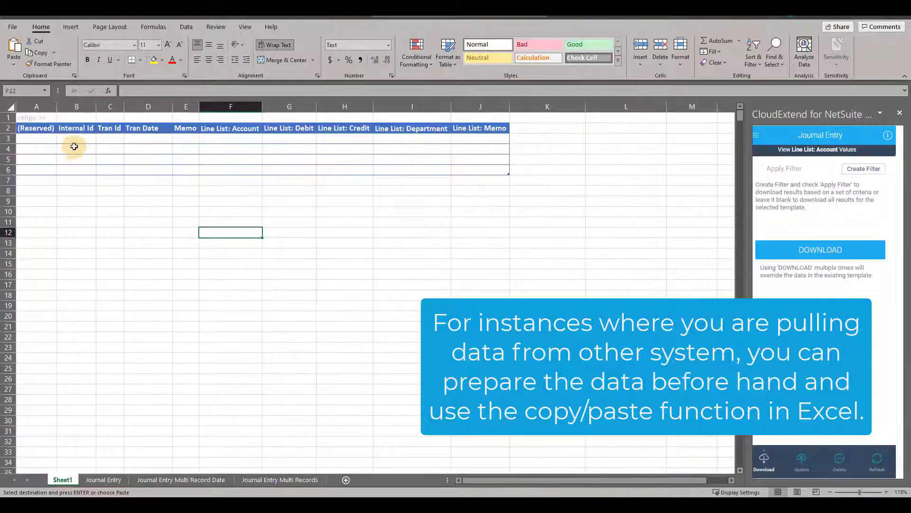
left_click(148, 139)
key("ctrl+v")
- Copy the Account, Debit, Credit, Department and Memo data from the Journal Entry sheet into the Line List columns on Sheet1
left_click(106, 480)
left_click_drag(177, 129, 589, 212)
key("ctrl+c")
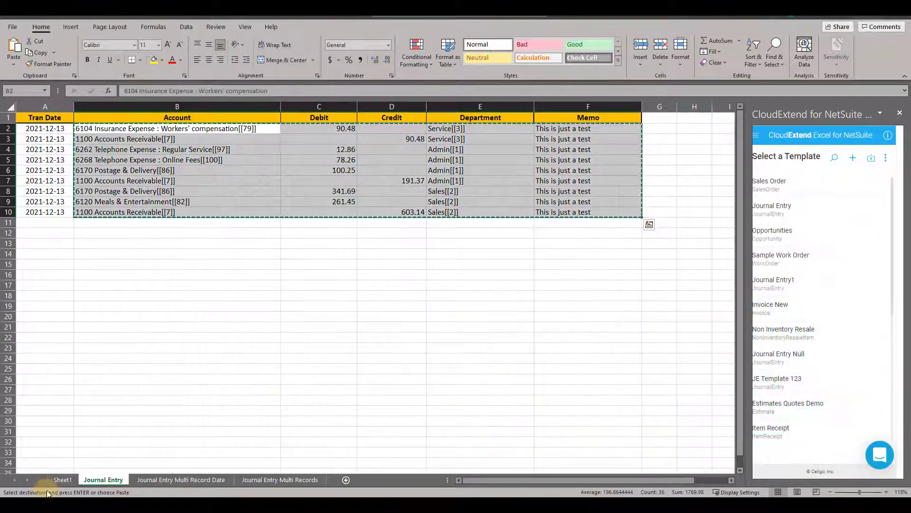
left_click(64, 480)
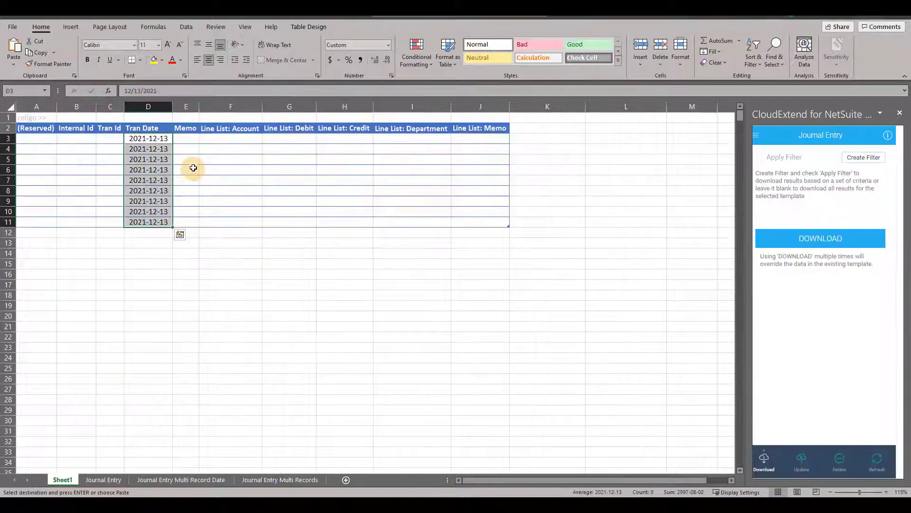
left_click(230, 139)
key("ctrl+v")
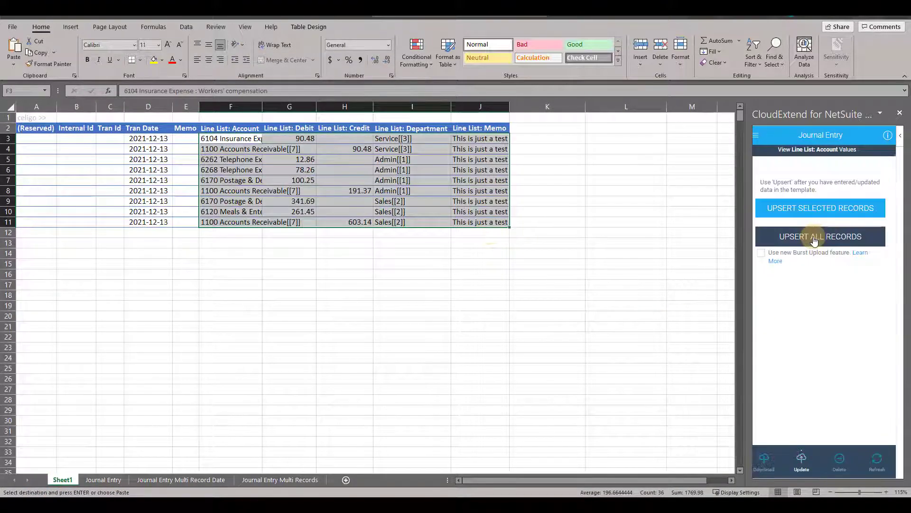
- Upsert all the pasted journal records to NetSuite and refresh all records in the sheet
left_click(810, 237)
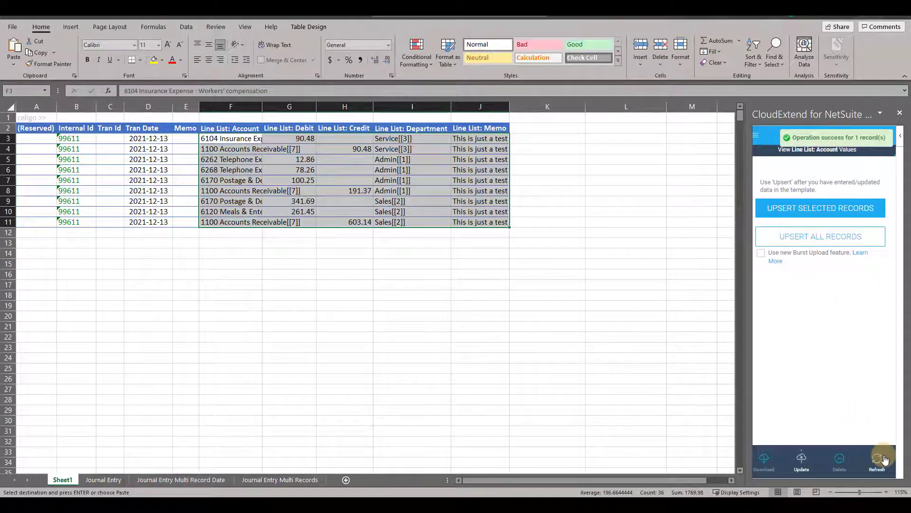
left_click(884, 459)
left_click(799, 243)
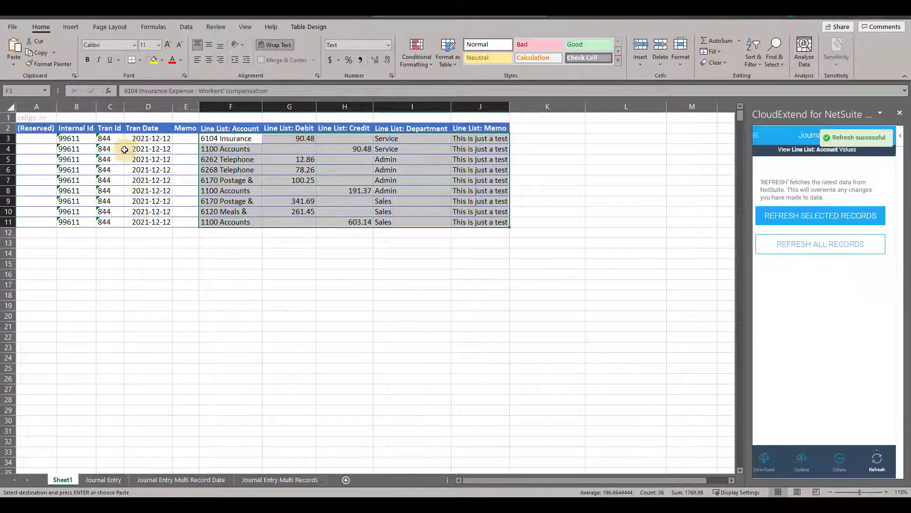
- Copy the new entry's Tran Id, search NetSuite for 844 and open the matching journal
left_click(112, 139)
left_click(311, 64)
key("ctrl+v")
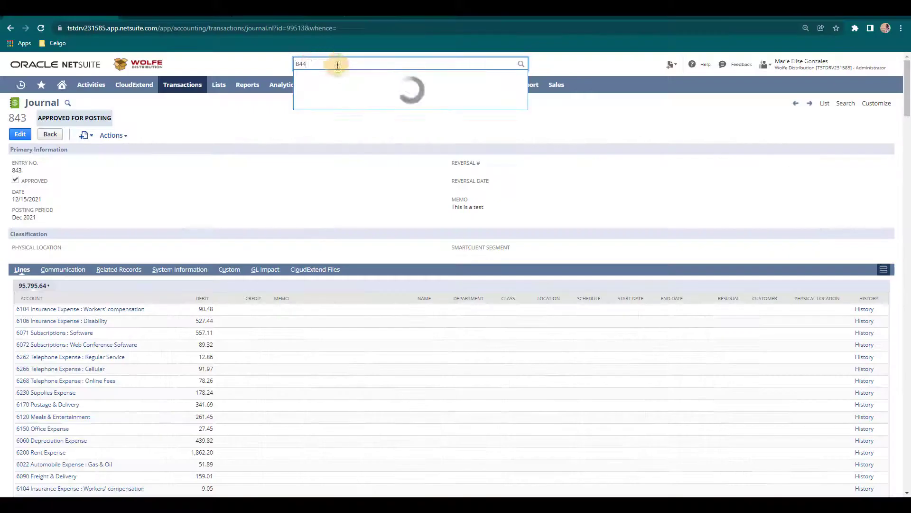
left_click(344, 76)
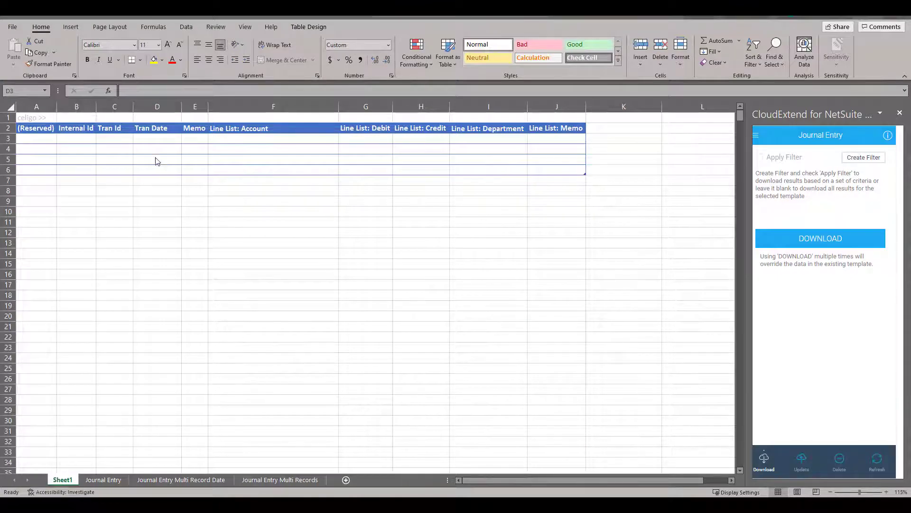
- Fill the Tran Date of the four empty journal rows with 2021-12-23
left_click(155, 142)
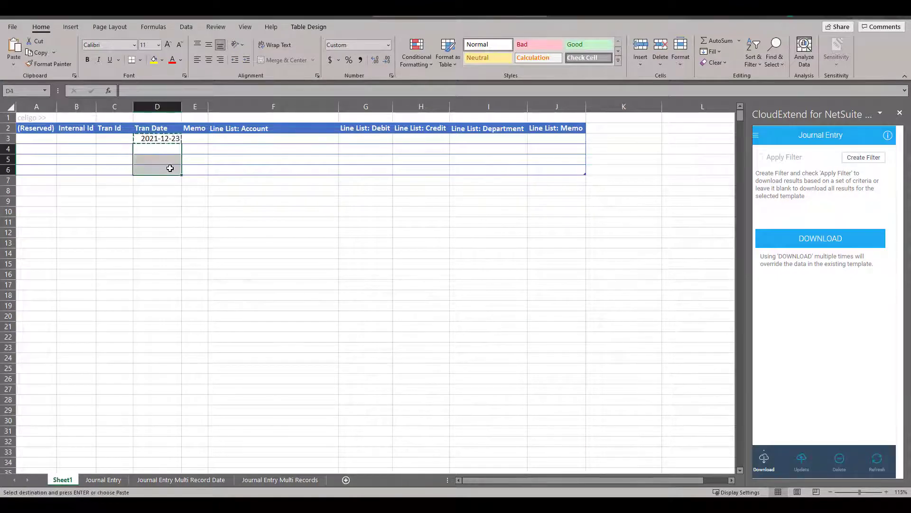
key("ctrl+v")
left_click(201, 191)
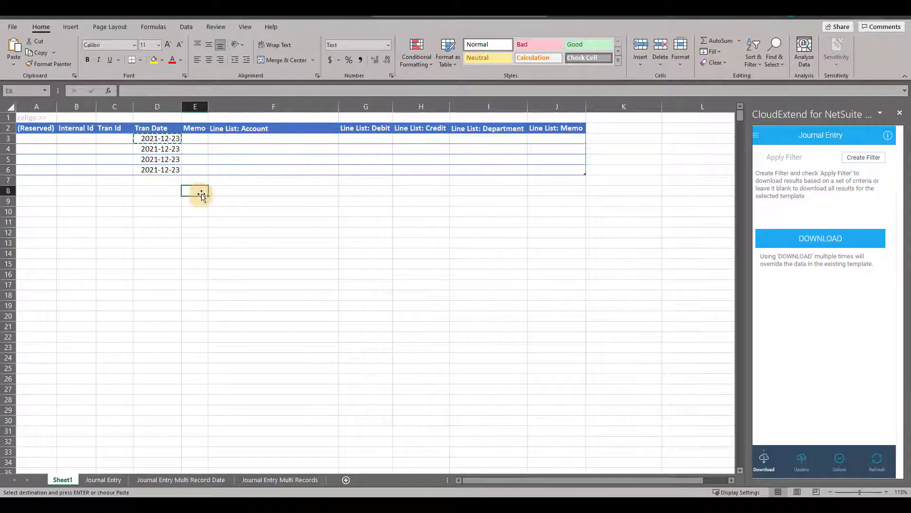
- Use the Account picklist to set the first two lines to 6268 Telephone Expense : Online Fees and 6120 Meals & Entertainment
left_click(236, 142)
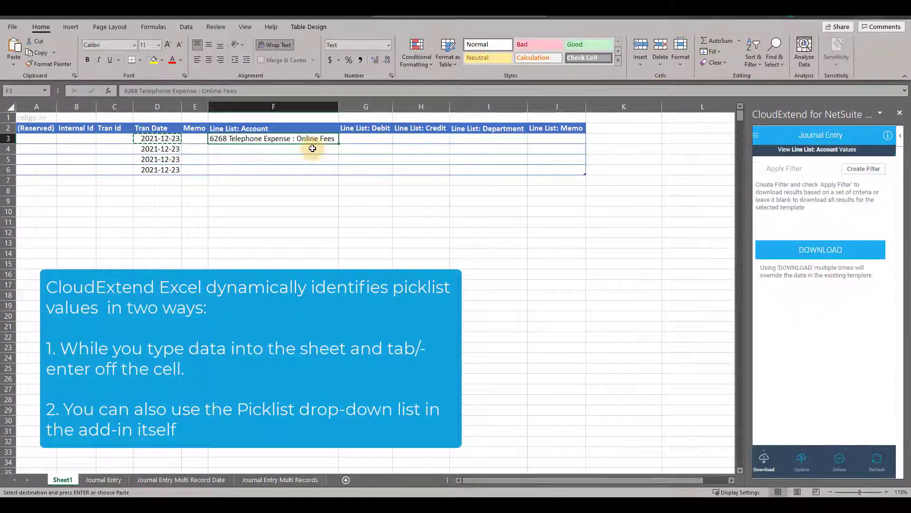
left_click(306, 147)
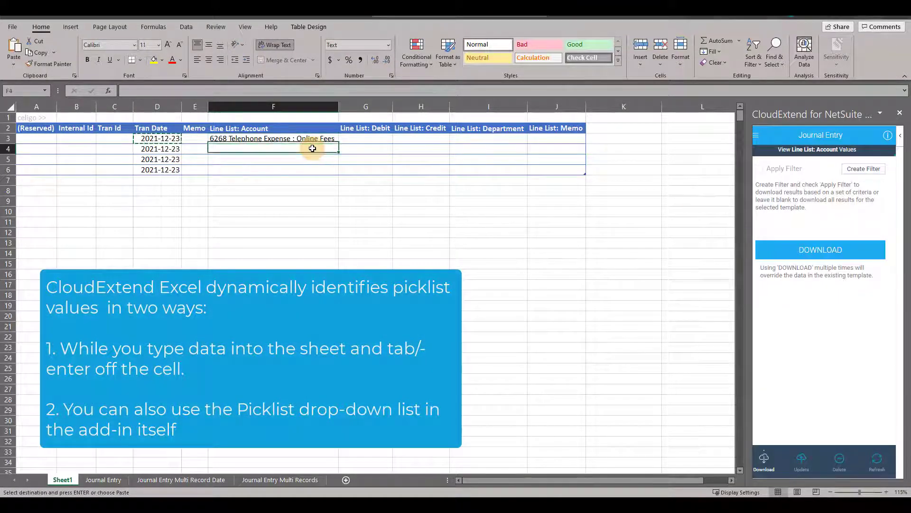
left_click(803, 149)
left_click(818, 168)
type("6120")
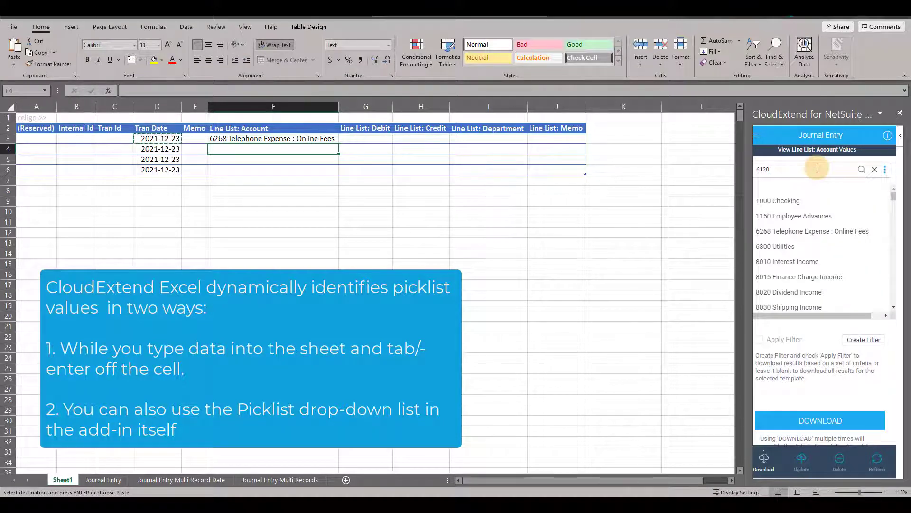
left_click(826, 199)
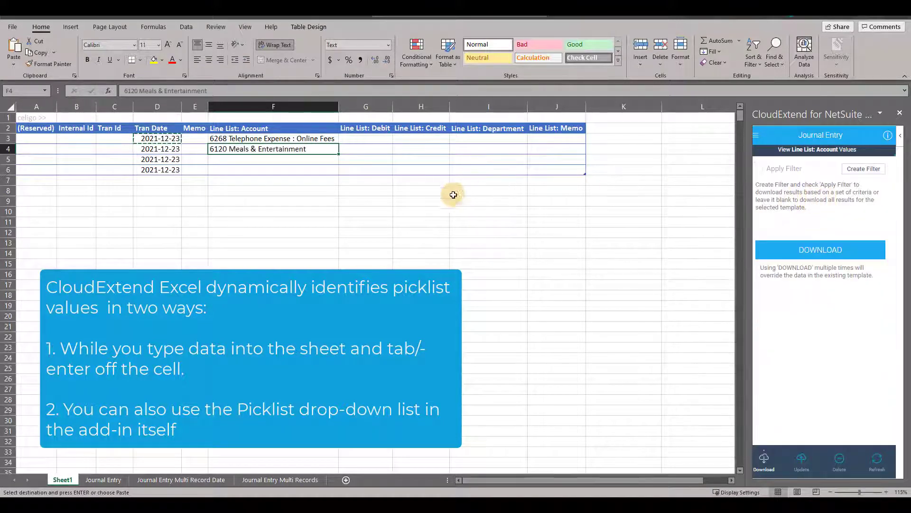
- Enter account number 1400 on the third line and 1100 on the fourth so their account names resolve
left_click(325, 161)
type("1400")
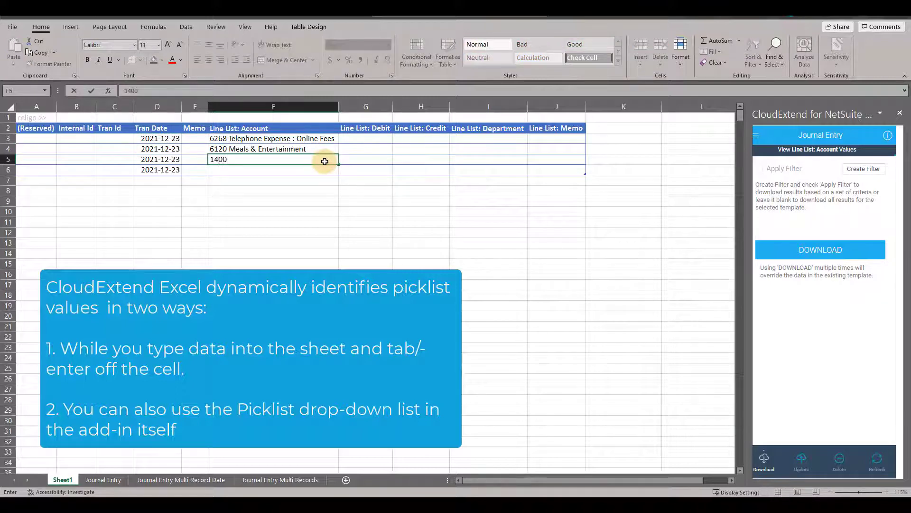
key("Tab")
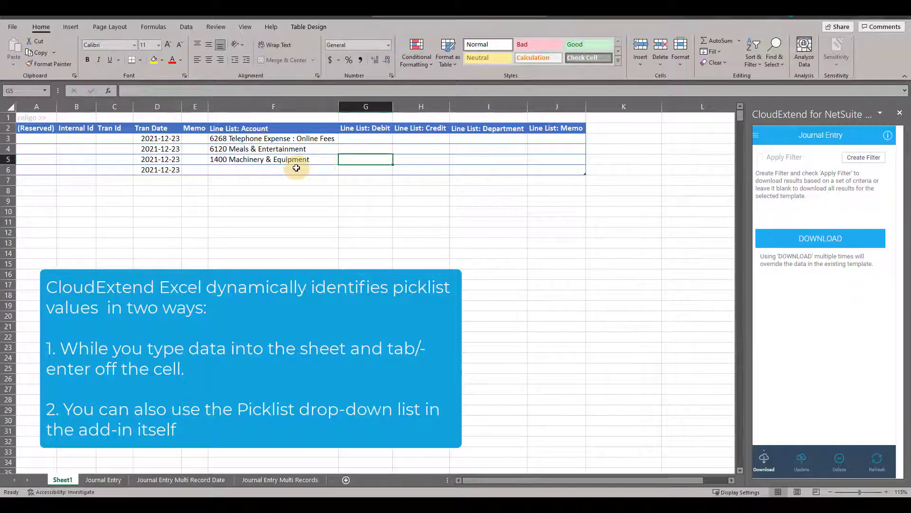
left_click(296, 168)
type("1100")
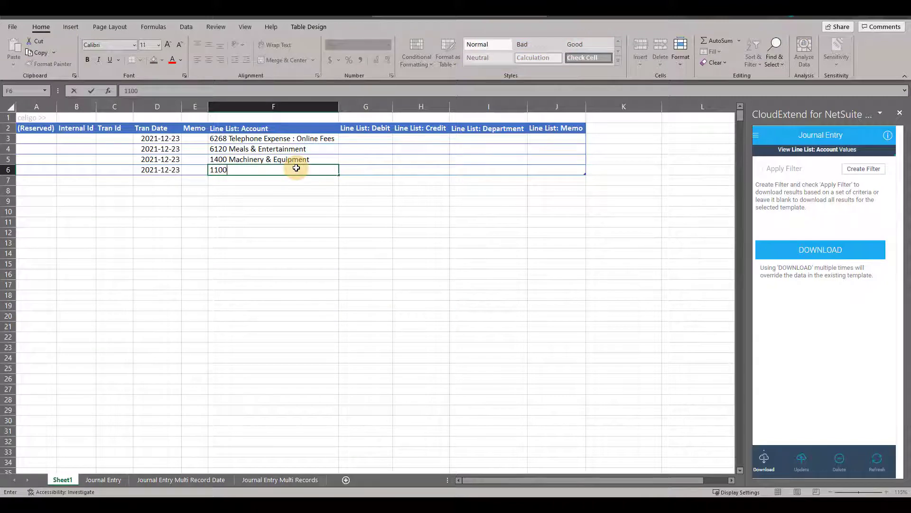
key("Tab")
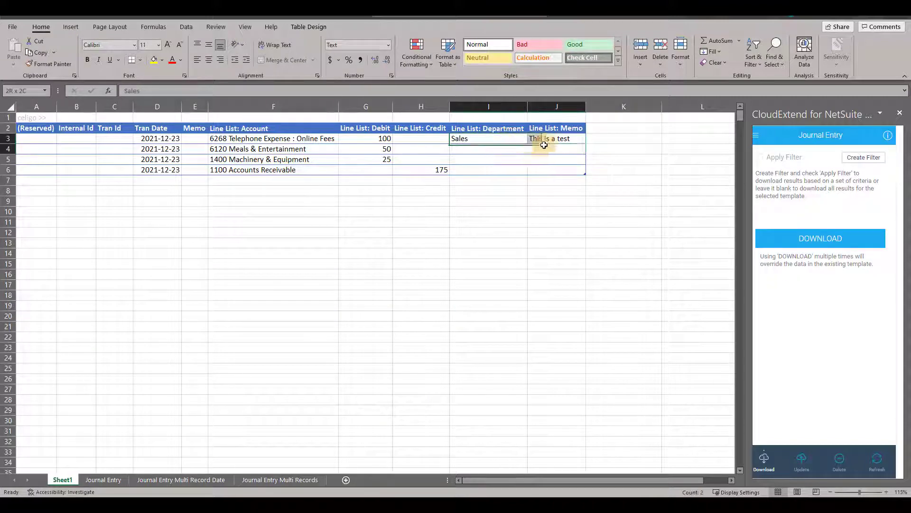
- Copy the first line's Sales department and "This is a test" memo to the other three lines
left_click(543, 138, "shift")
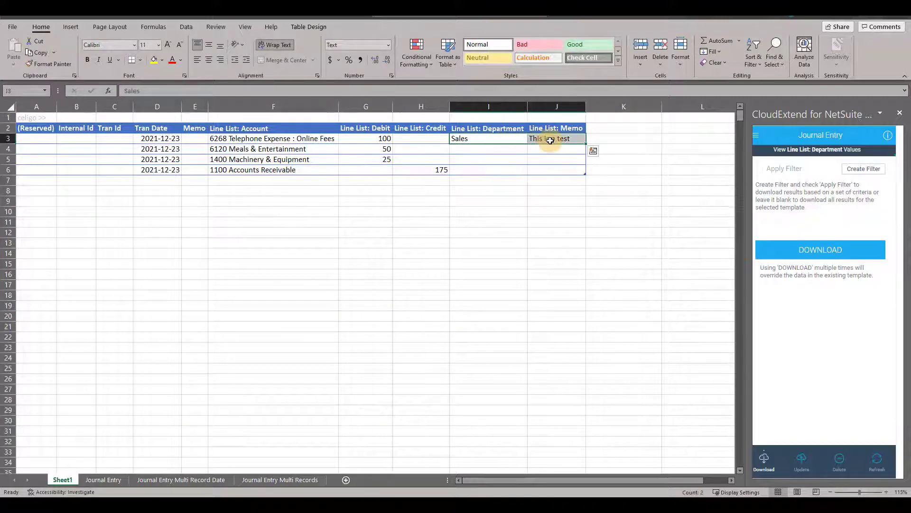
key("ctrl+c")
left_click_drag(489, 148, 561, 166)
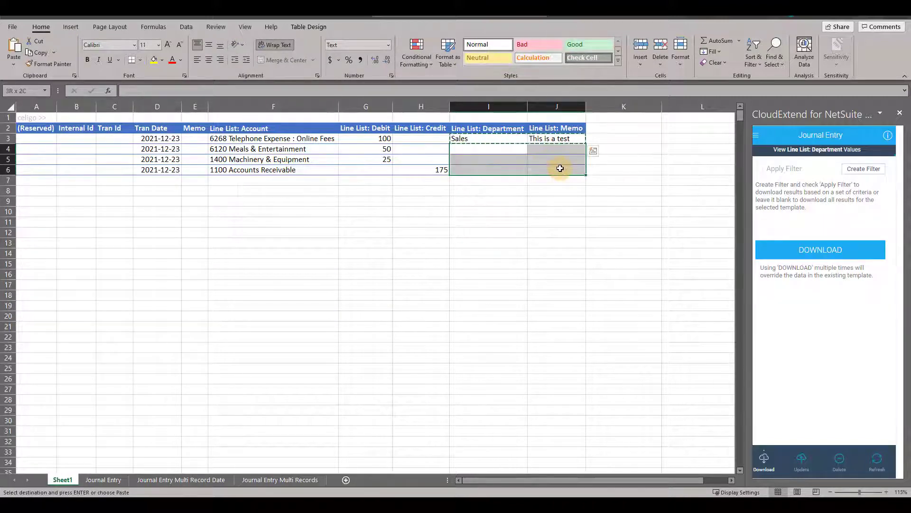
key("ctrl+v")
left_click(636, 191)
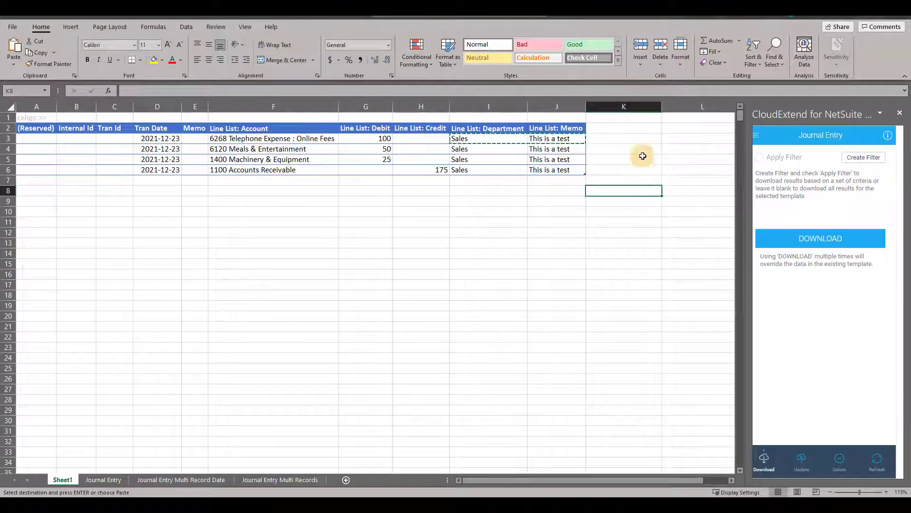
- Upsert all records for the four-line journal and view the newly created entry in NetSuite
left_click(801, 458)
left_click(801, 209)
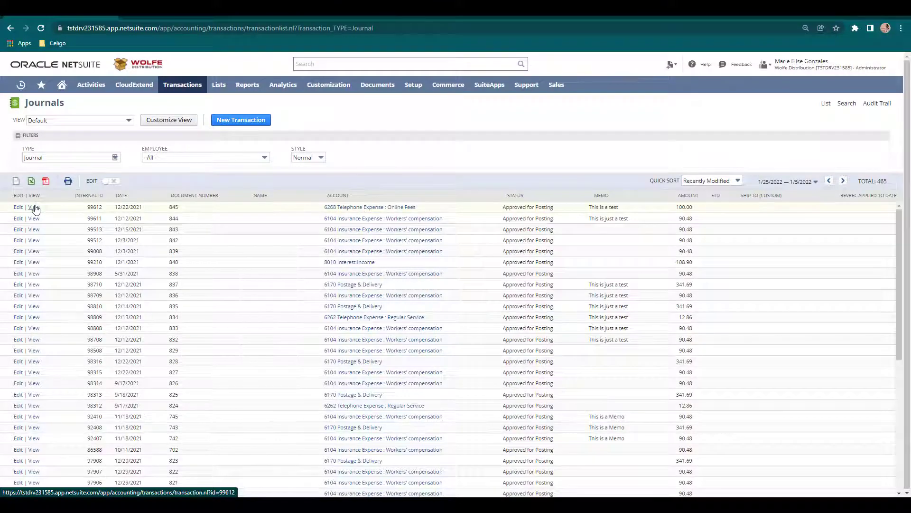
left_click(35, 208)
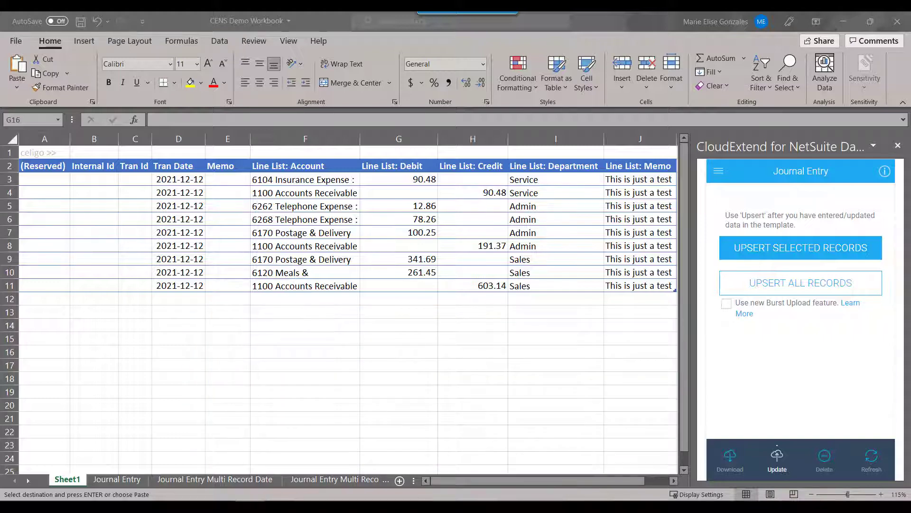
- Replace the Tran Dates on Sheet1 with the 2021-12-13 to 2021-12-15 dates from the Journal Entry Multi Record Date sheet and upsert all records
left_click(183, 179)
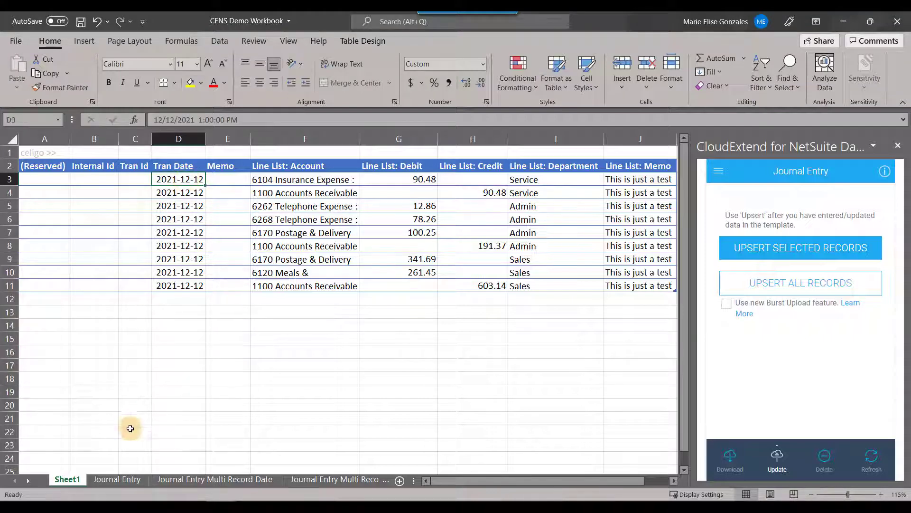
left_click(162, 472)
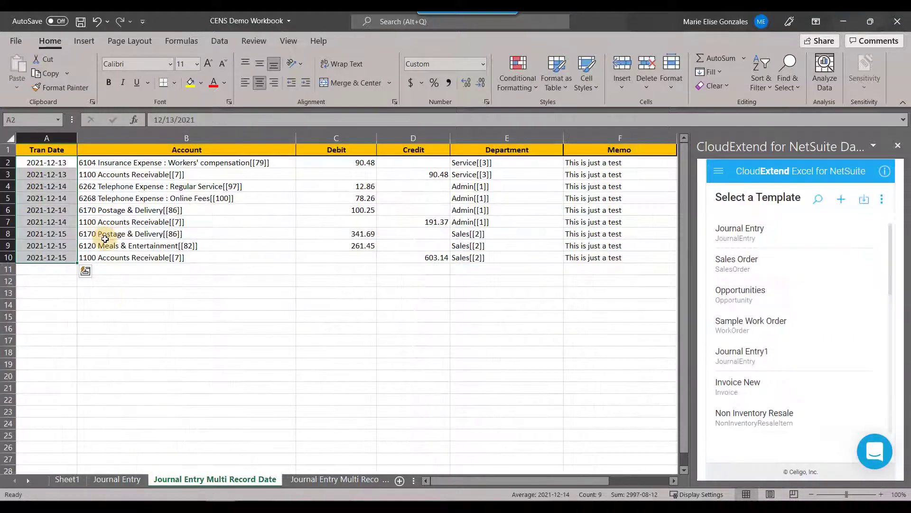
left_click(67, 478)
key("ctrl+v")
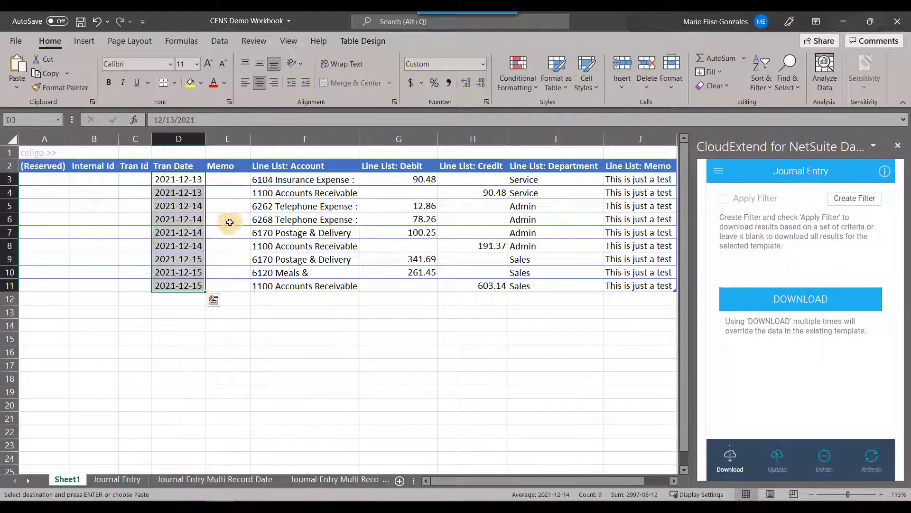
left_click(196, 326)
left_click(791, 287)
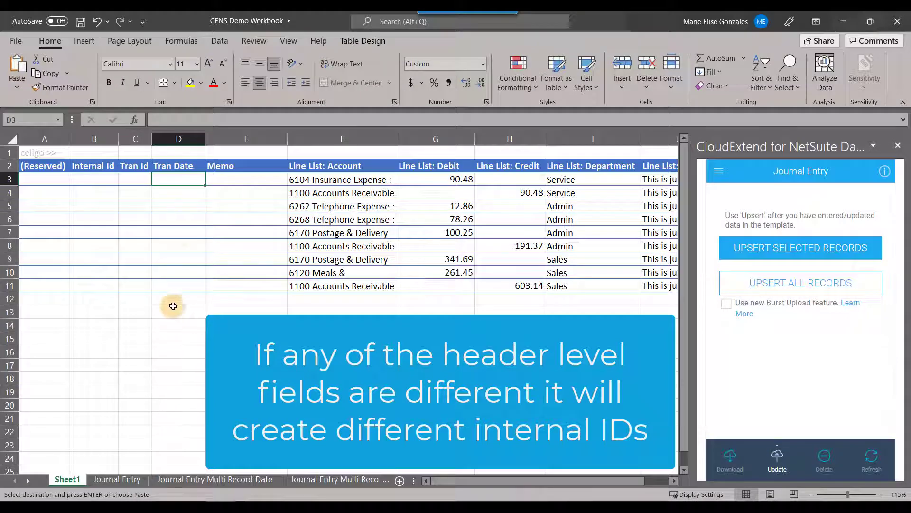
- Paste the 2021-12-13 Tran Dates with First JE memos in rows 3–8 and Second JE in rows 9–11, and upsert all records
key("ctrl+v")
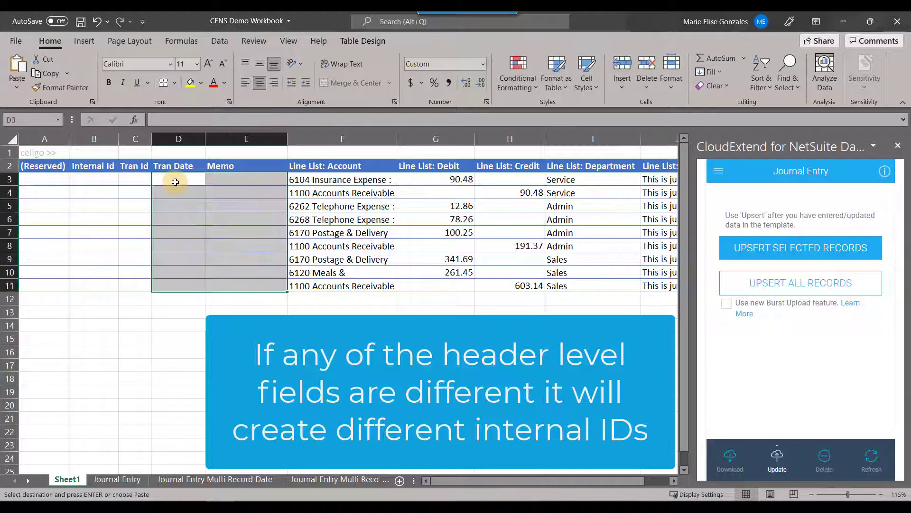
left_click(191, 349)
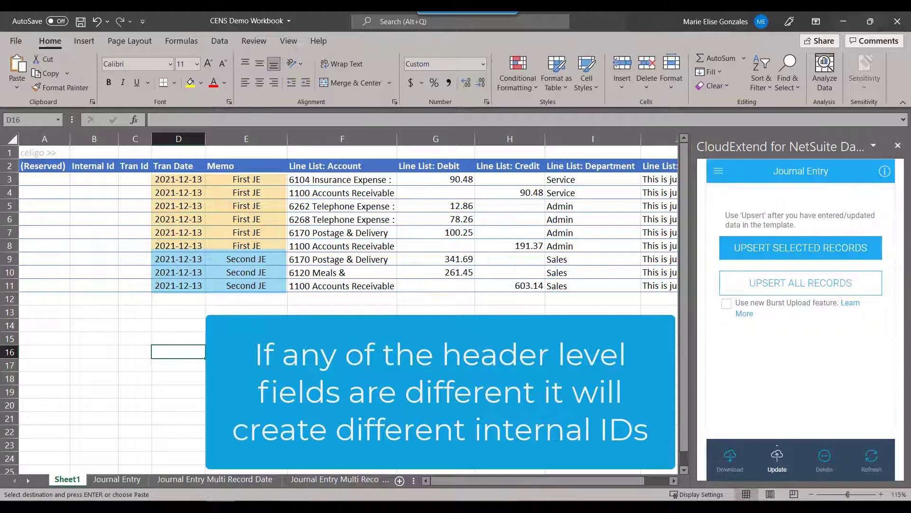
left_click(801, 287)
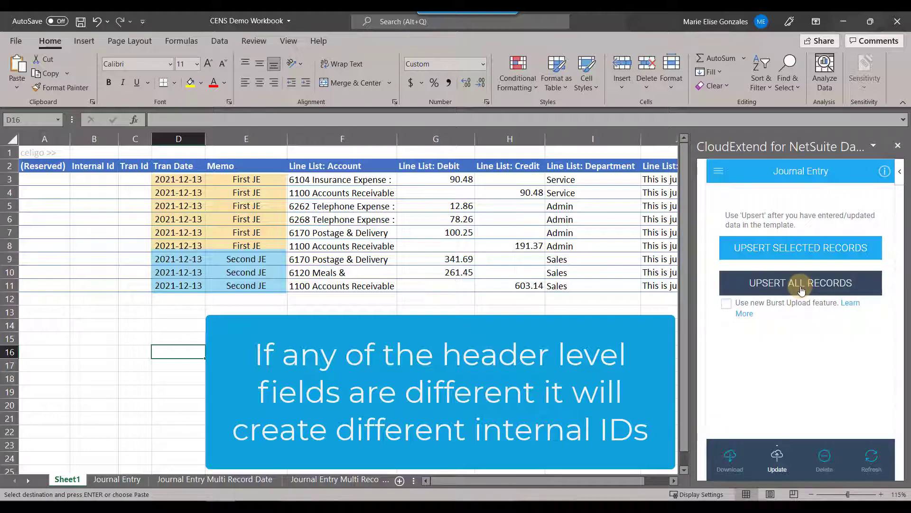
- Switch to the NetSuite Journals list in Chrome and view the newly created Second JE entry, followed by the First JE entry
left_click(256, 496)
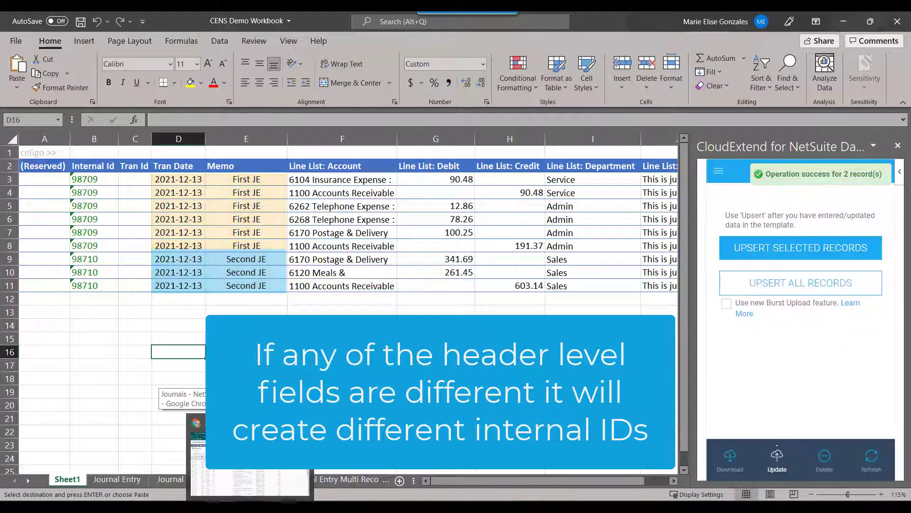
left_click(34, 233)
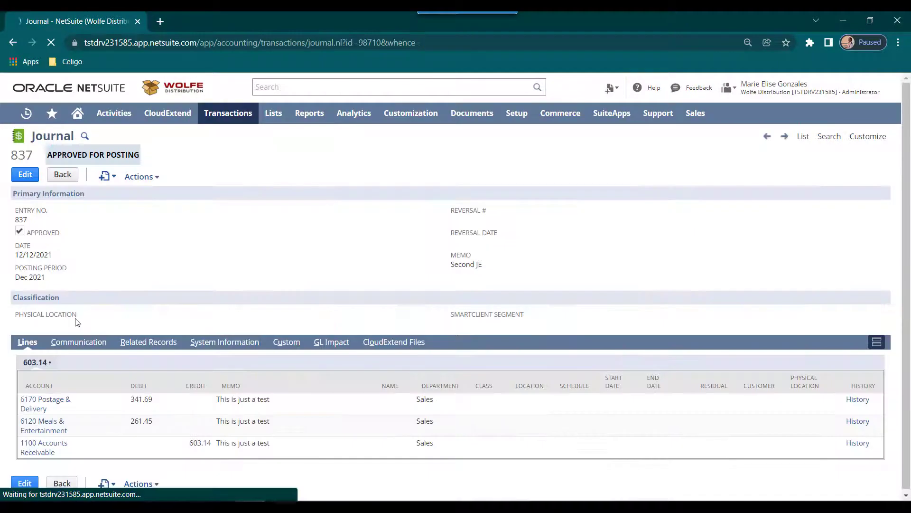
left_click(12, 42)
left_click(34, 247)
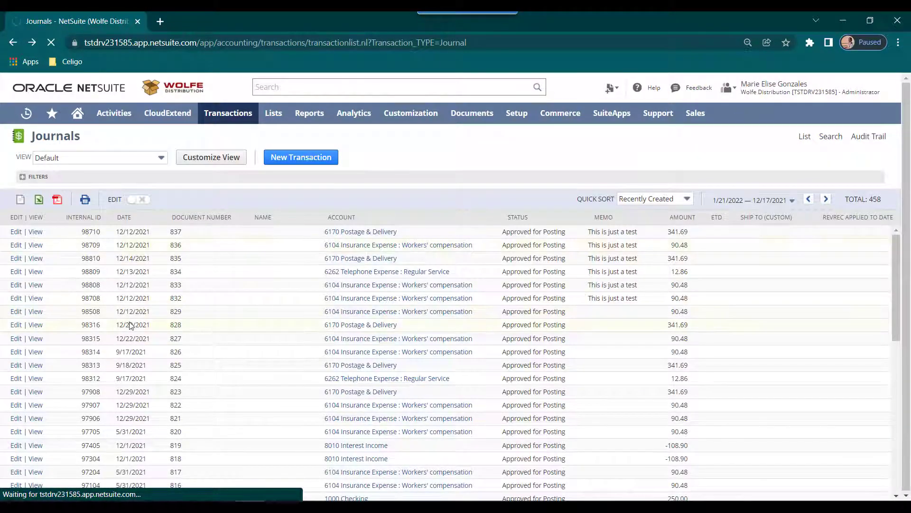